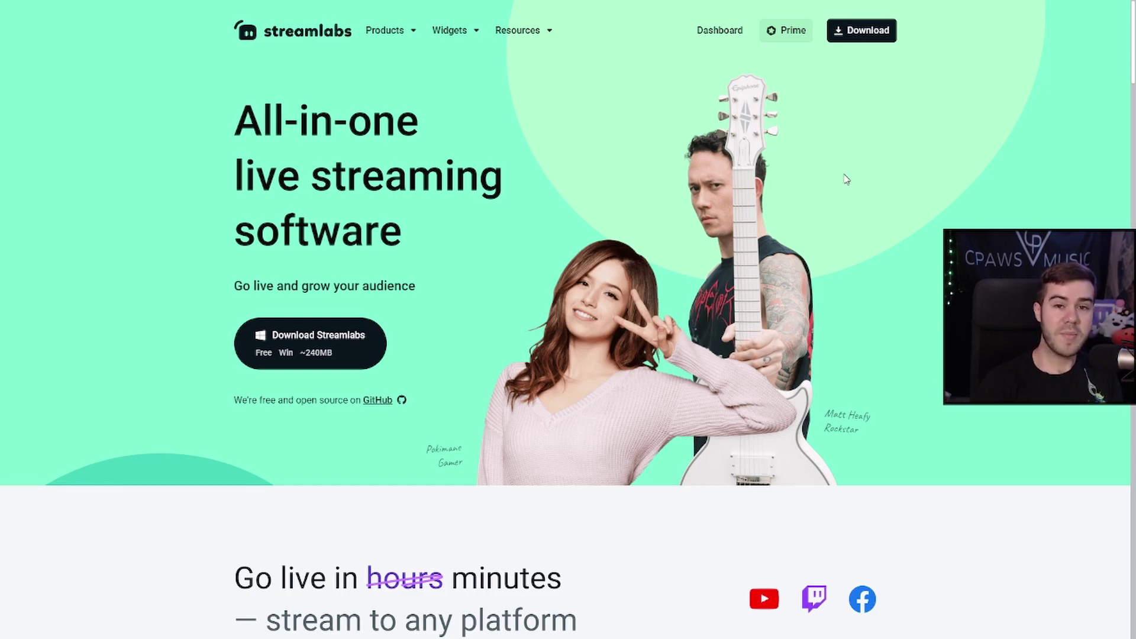
Step: Go to the Streamlabs Dashboard and bring up the Cloudbot page from the sidebar
left_click(724, 39)
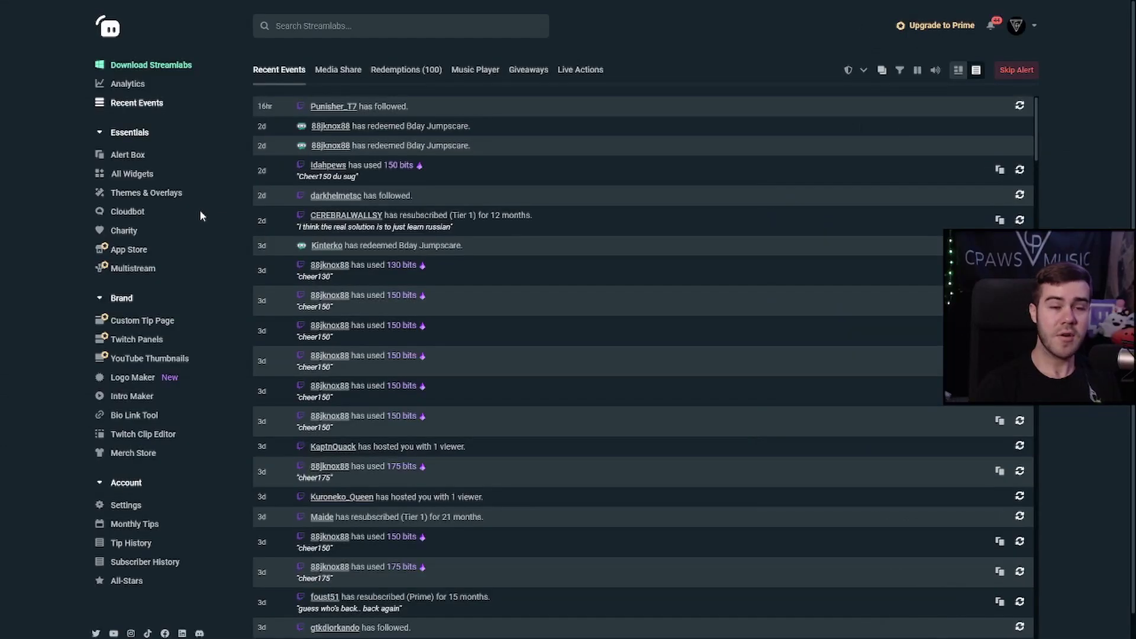
left_click(127, 211)
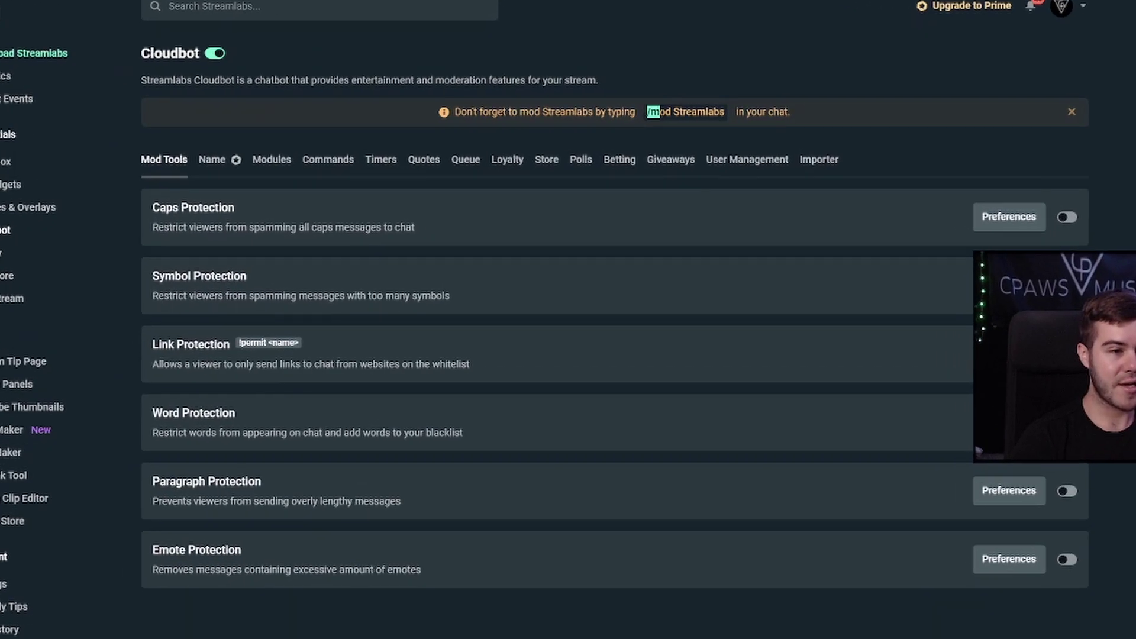
Step: Copy '/mod Streamlabs' from the Cloudbot banner and send it in Twitch chat
left_click_drag(673, 113, 737, 114)
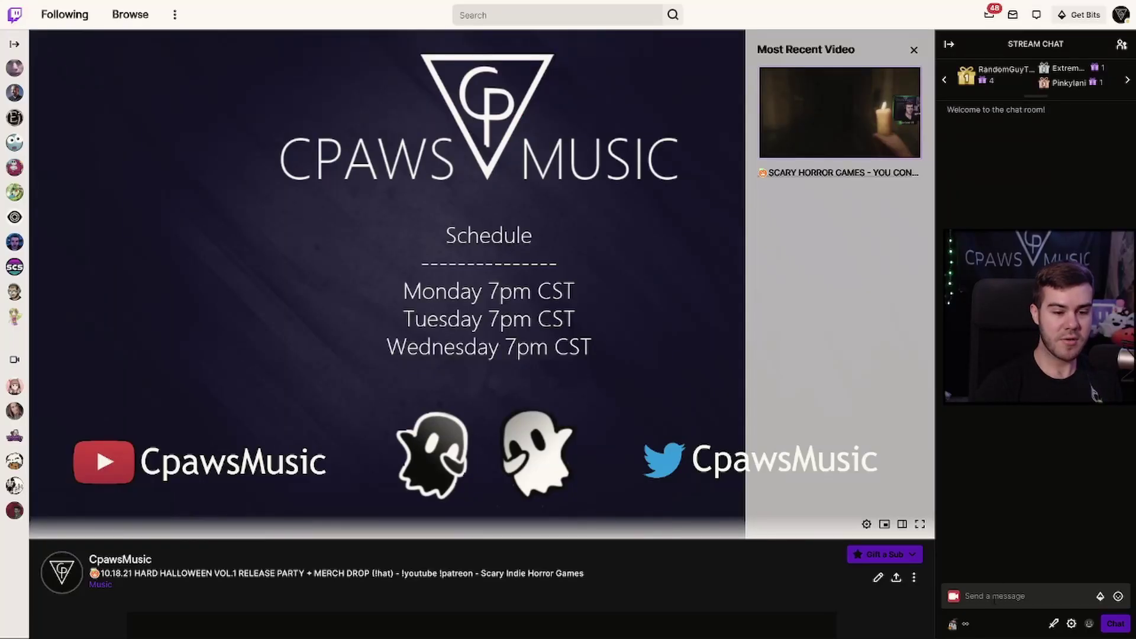
type("/mod Streamlabs")
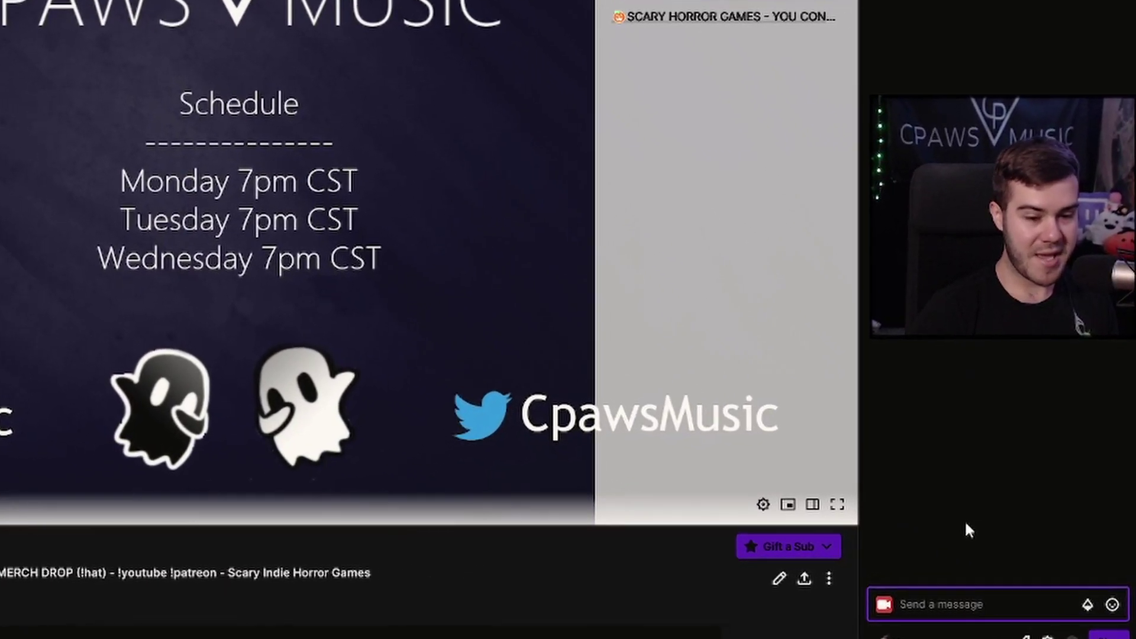
key("Return")
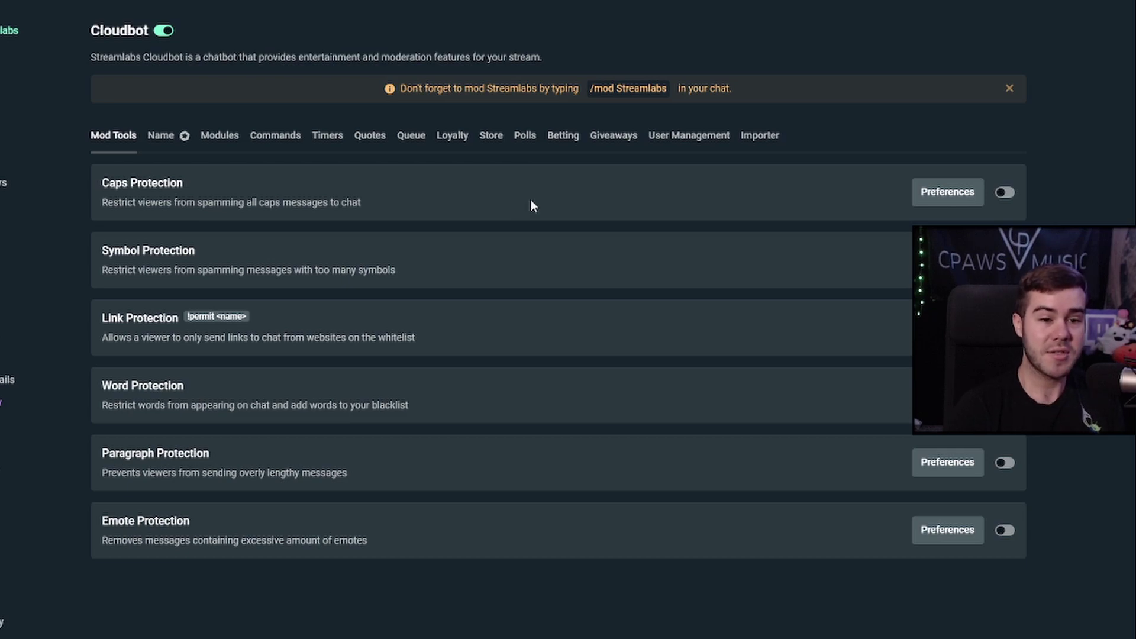
Step: Enable Caps Protection and keep its auto-permit set to None in Preferences
left_click(1005, 192)
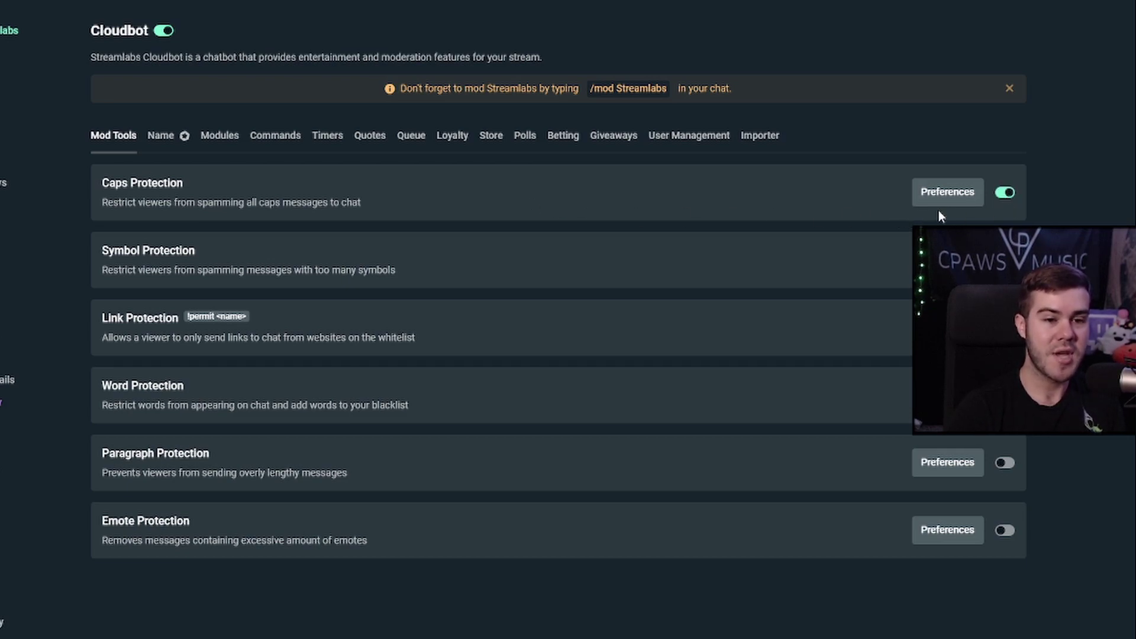
left_click(949, 194)
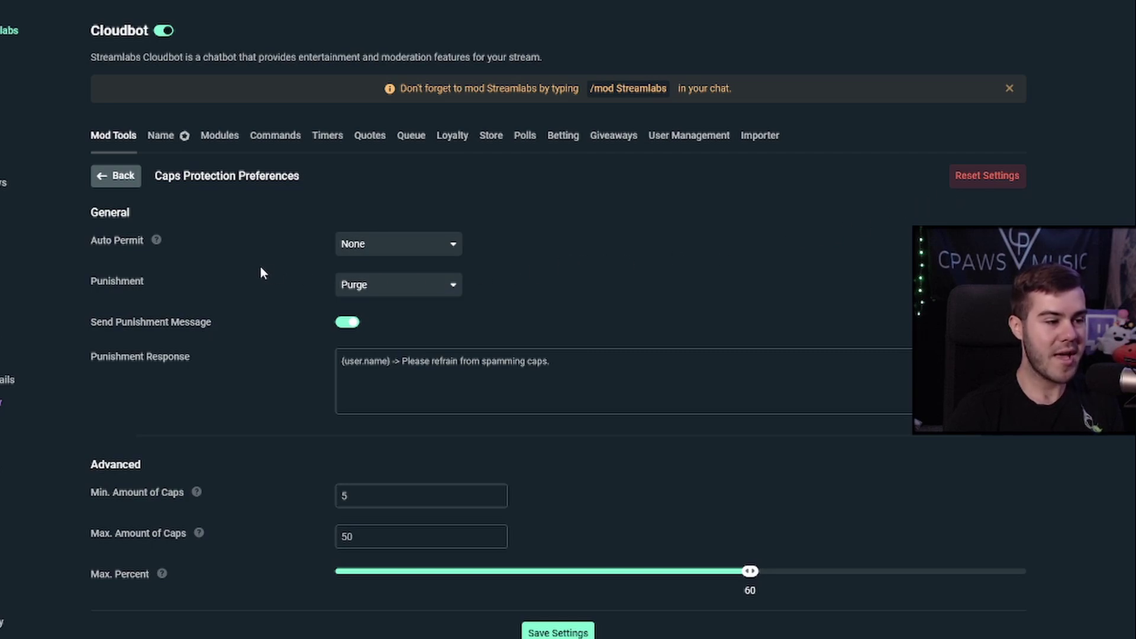
scroll(261, 267, "down", 1)
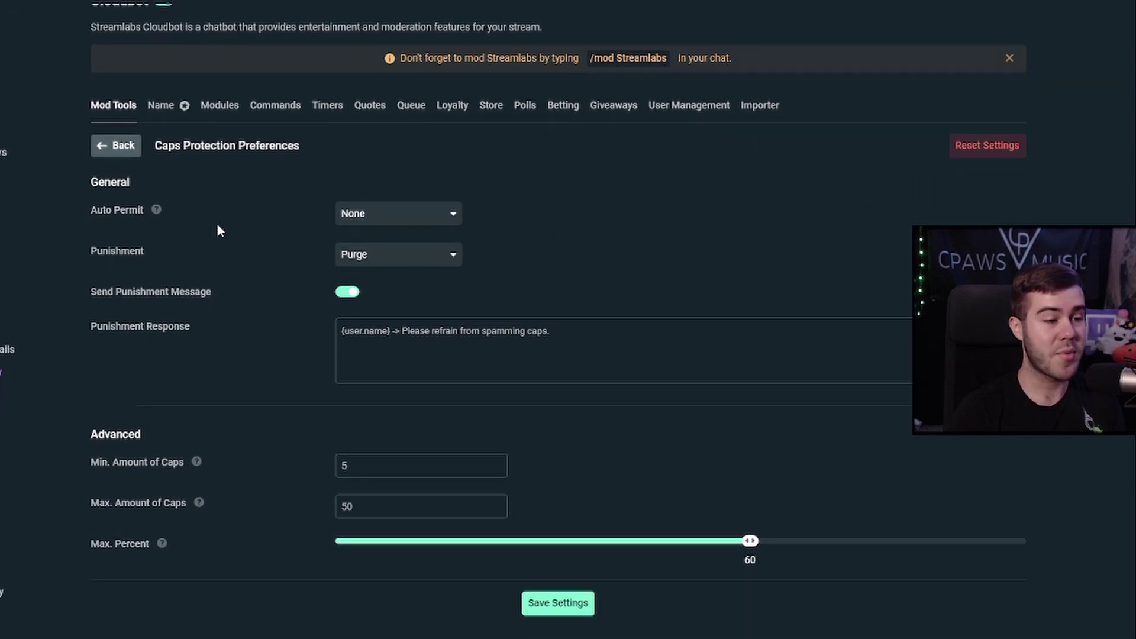
left_click(386, 215)
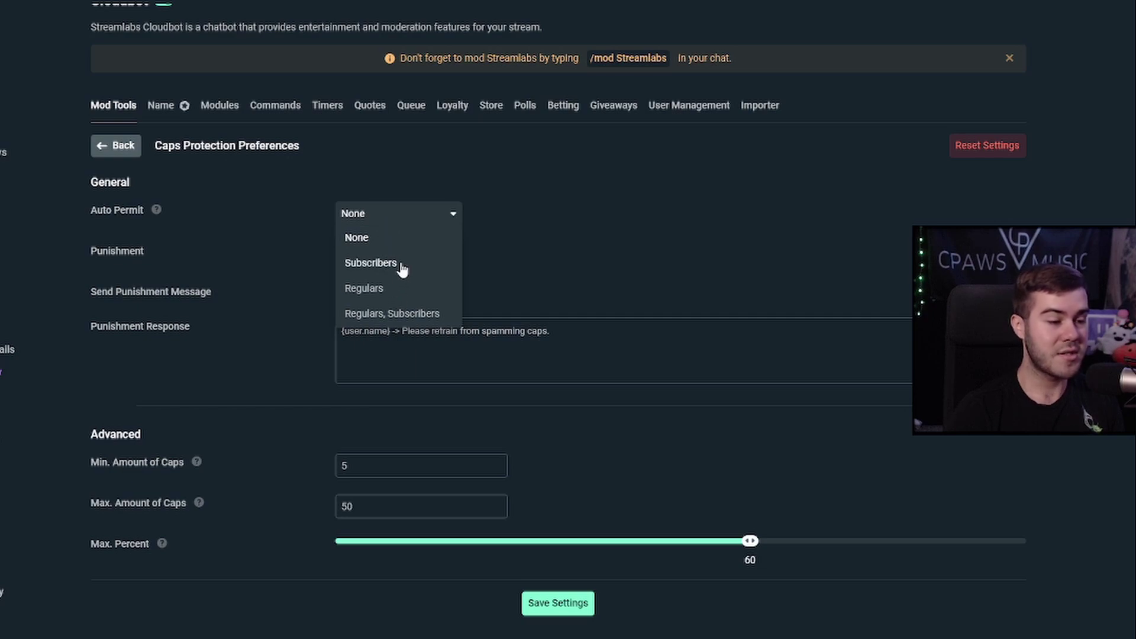
left_click(405, 314)
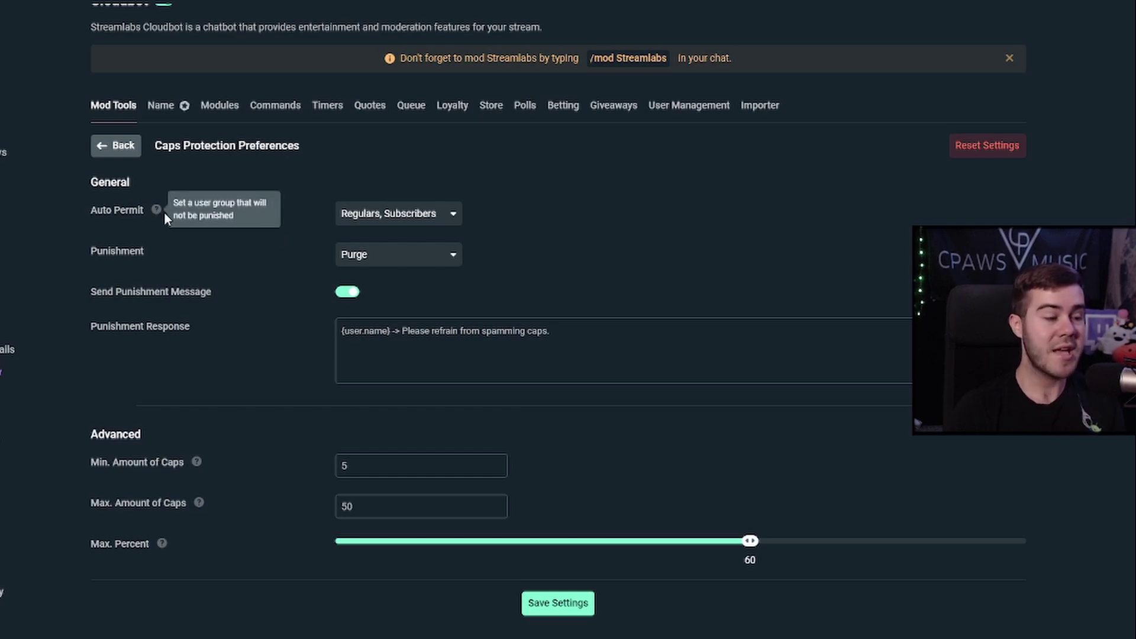
left_click(379, 213)
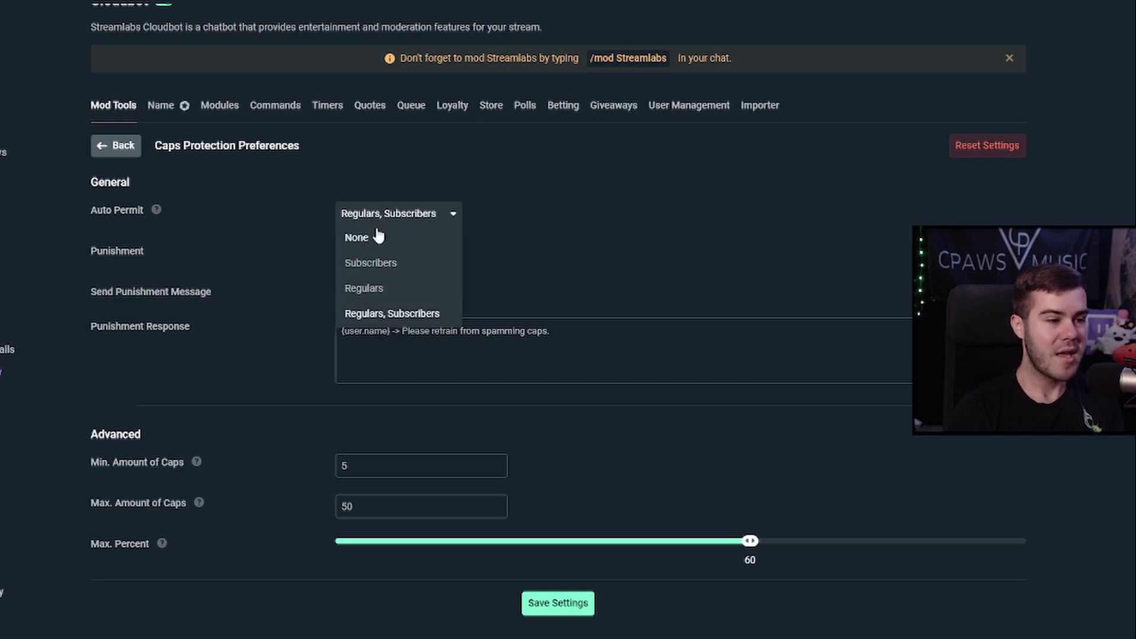
left_click(354, 239)
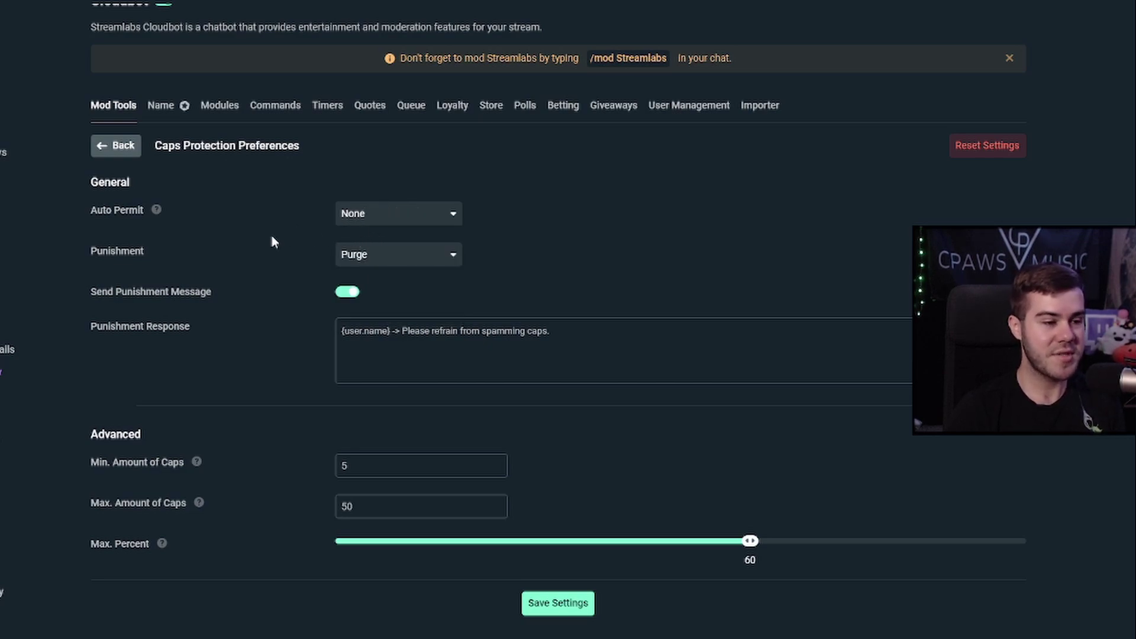
Step: Try Timeout and Ban, then settle on Purge as the caps punishment
left_click(406, 261)
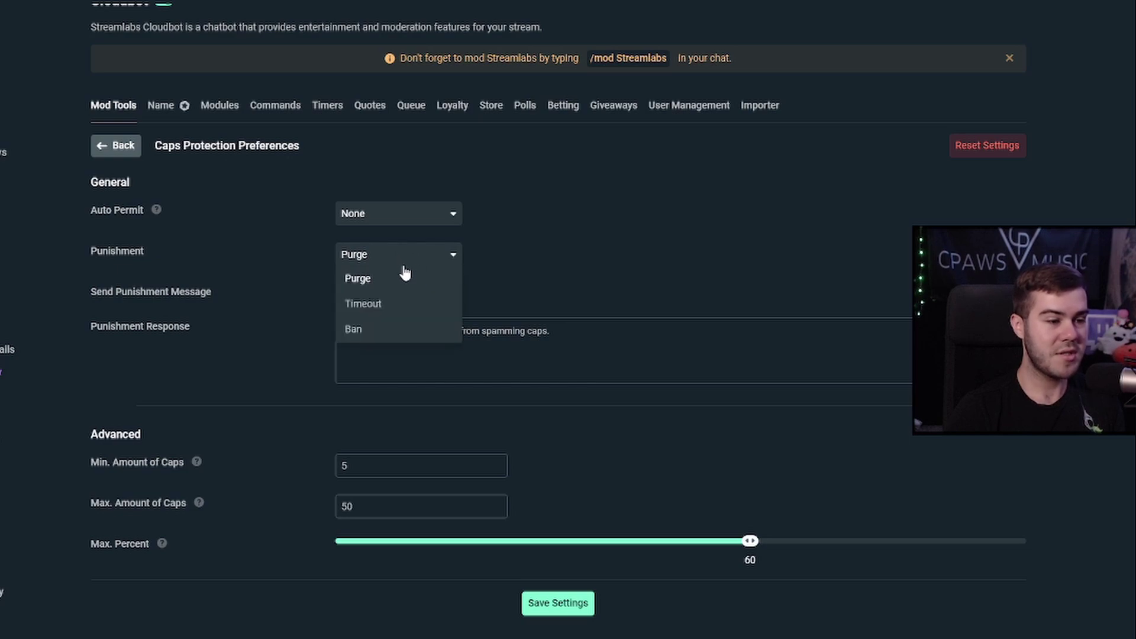
left_click(393, 303)
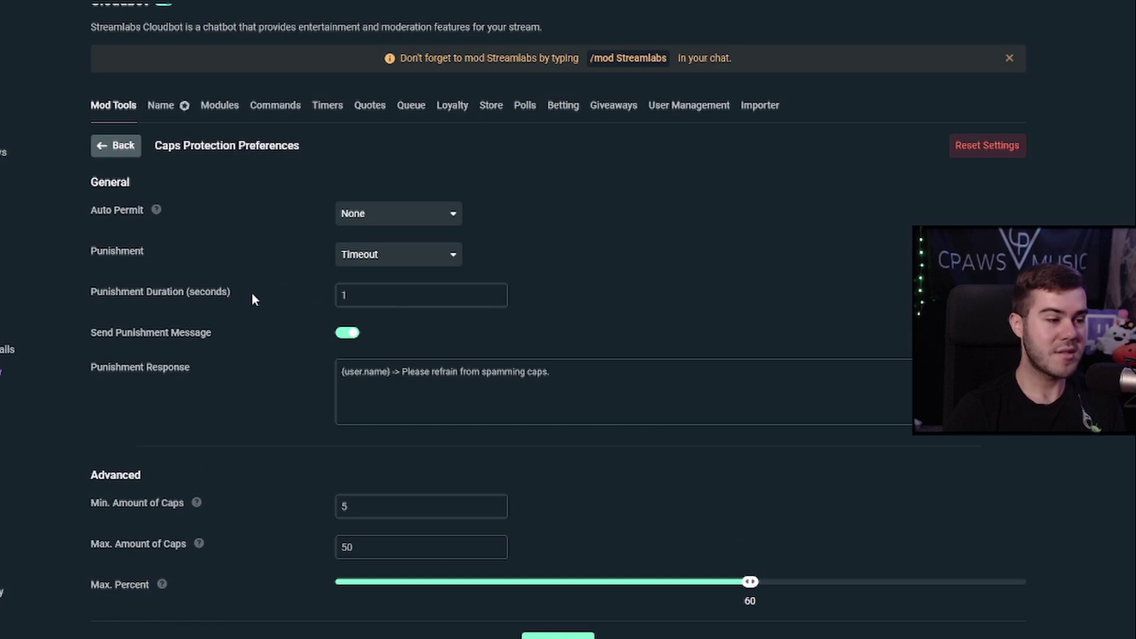
left_click(414, 254)
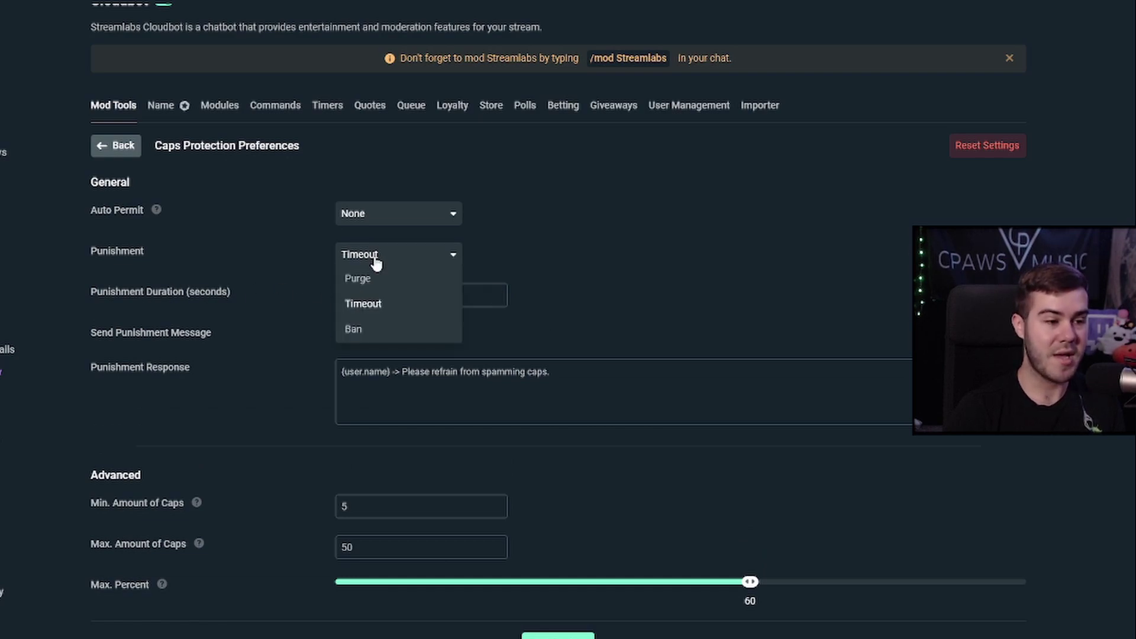
left_click(380, 331)
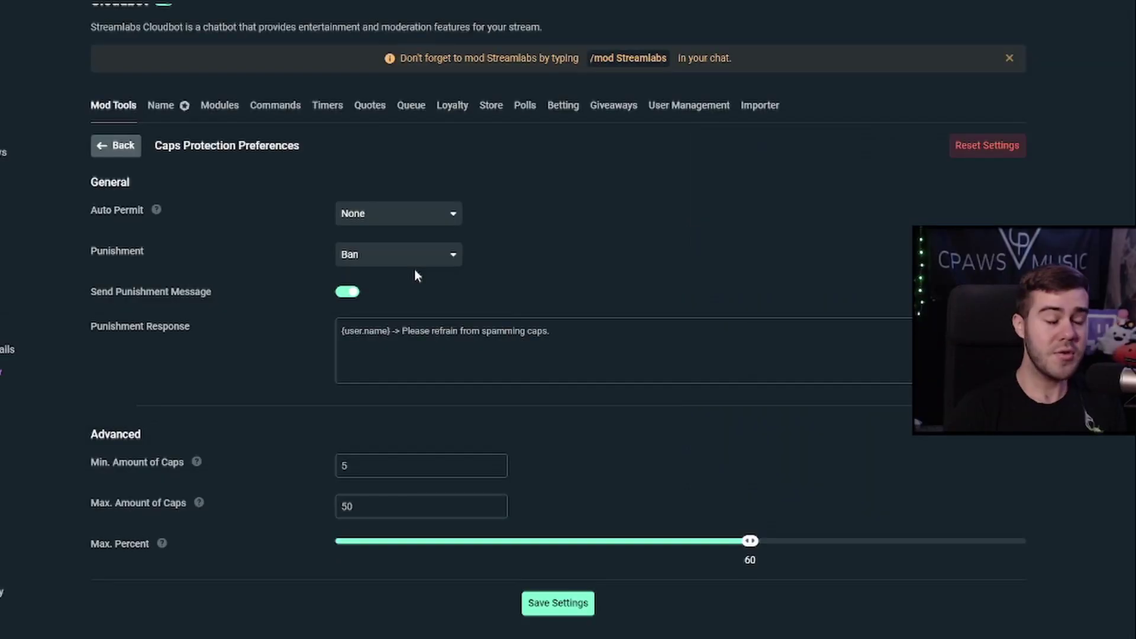
left_click(387, 261)
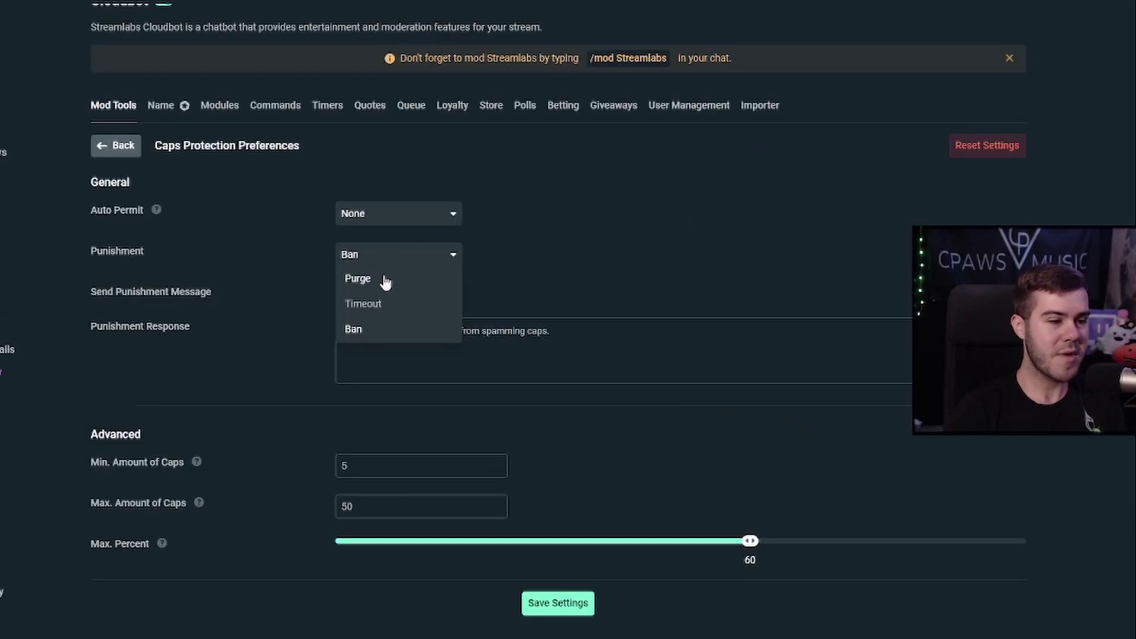
left_click(385, 281)
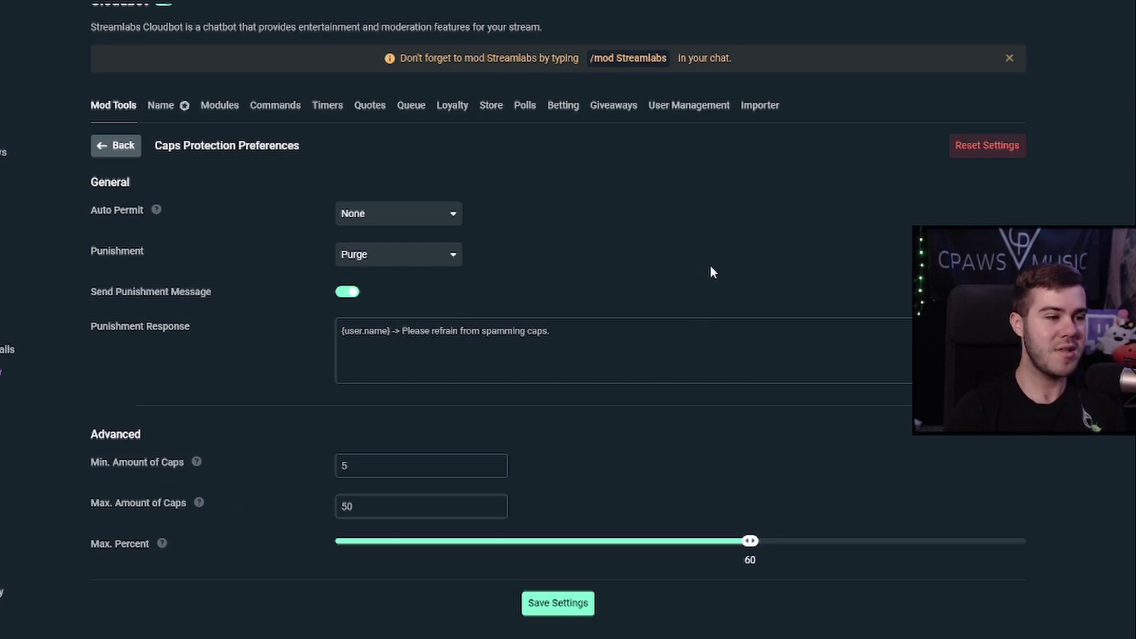
Step: Back on Mod Tools, switch Caps Protection off and go to Link Protection preferences
left_click(112, 151)
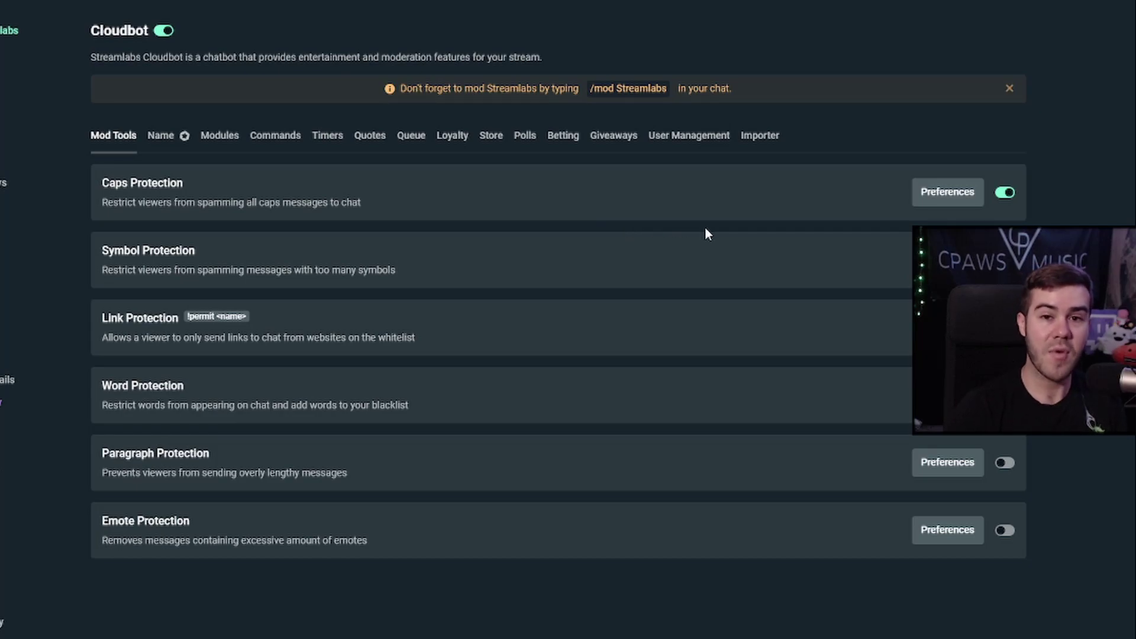
left_click(1004, 192)
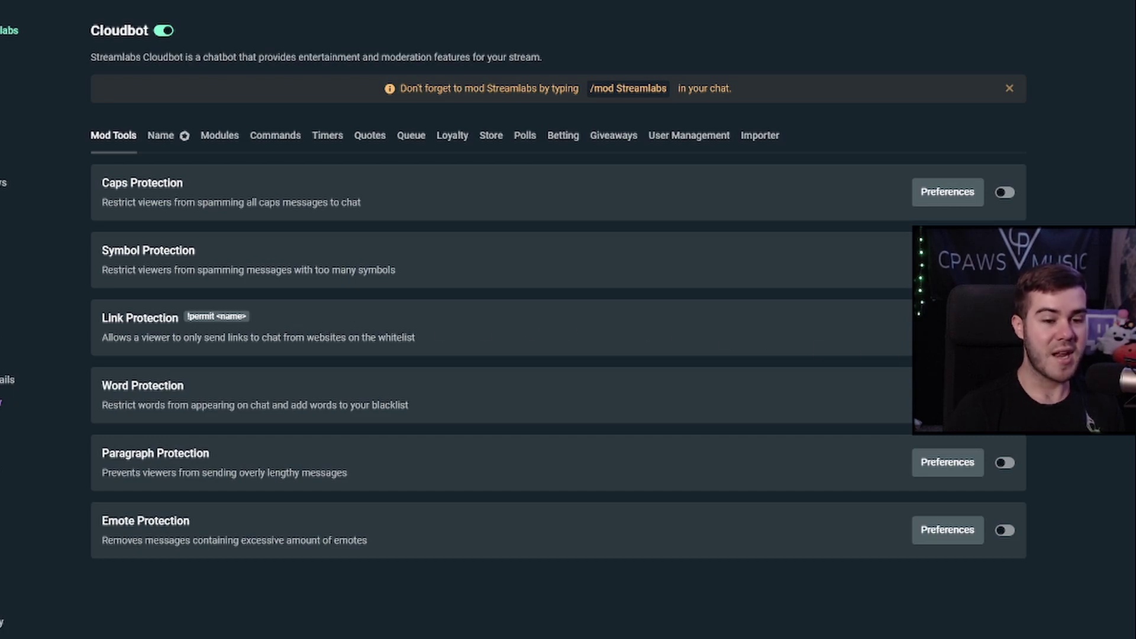
left_click(947, 327)
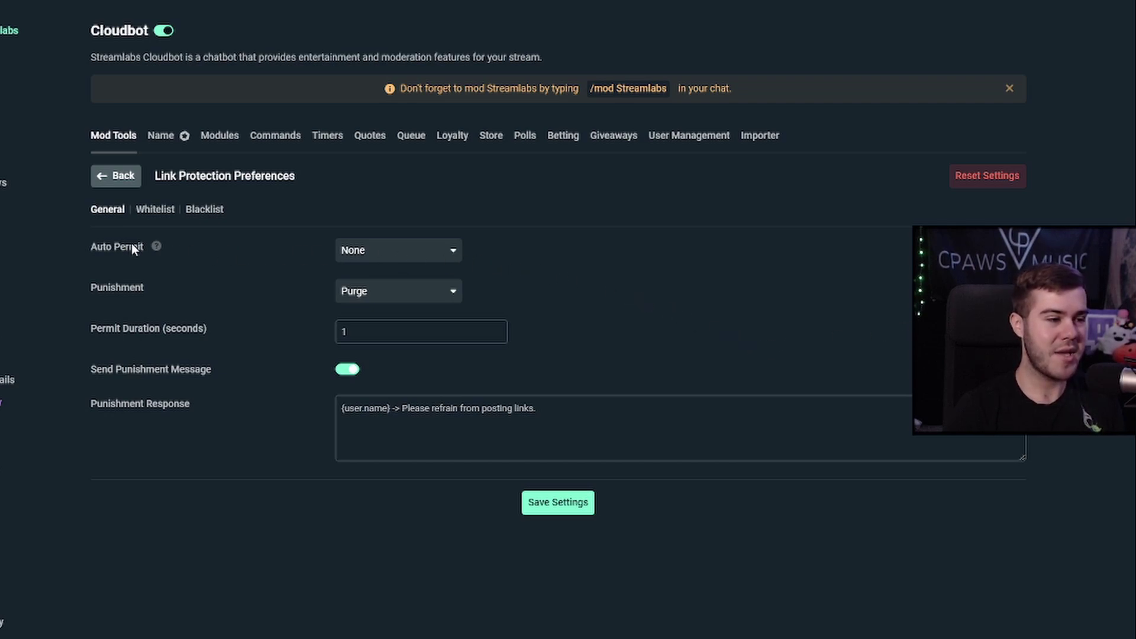
Step: Keep Link Protection at None auto-permit and Purge punishment, then return to Mod Tools
left_click(398, 249)
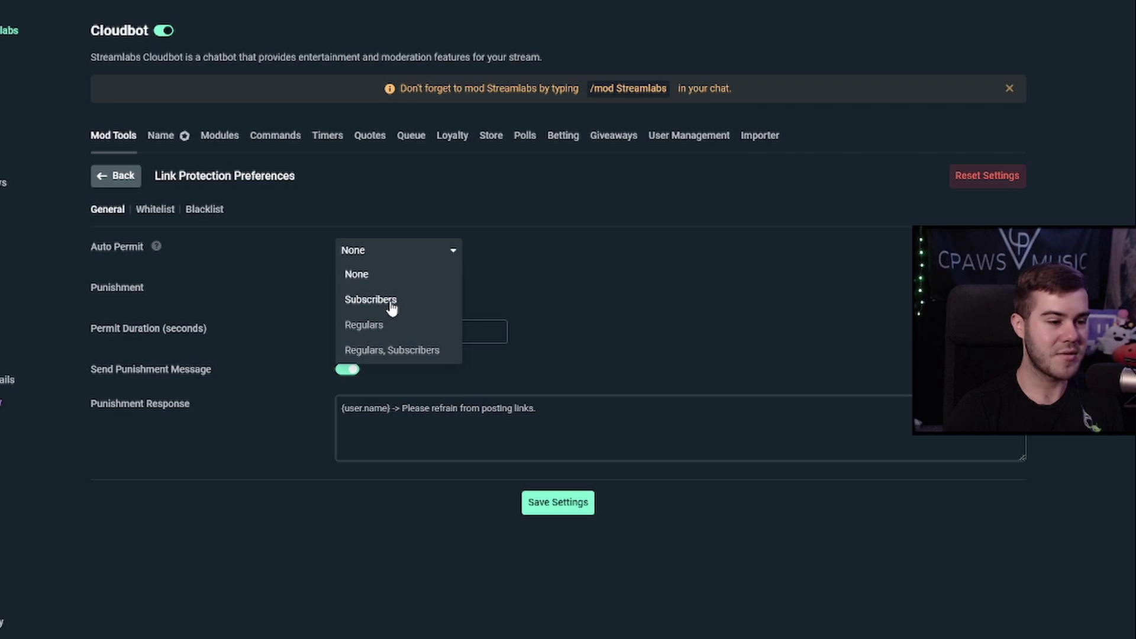
left_click(587, 296)
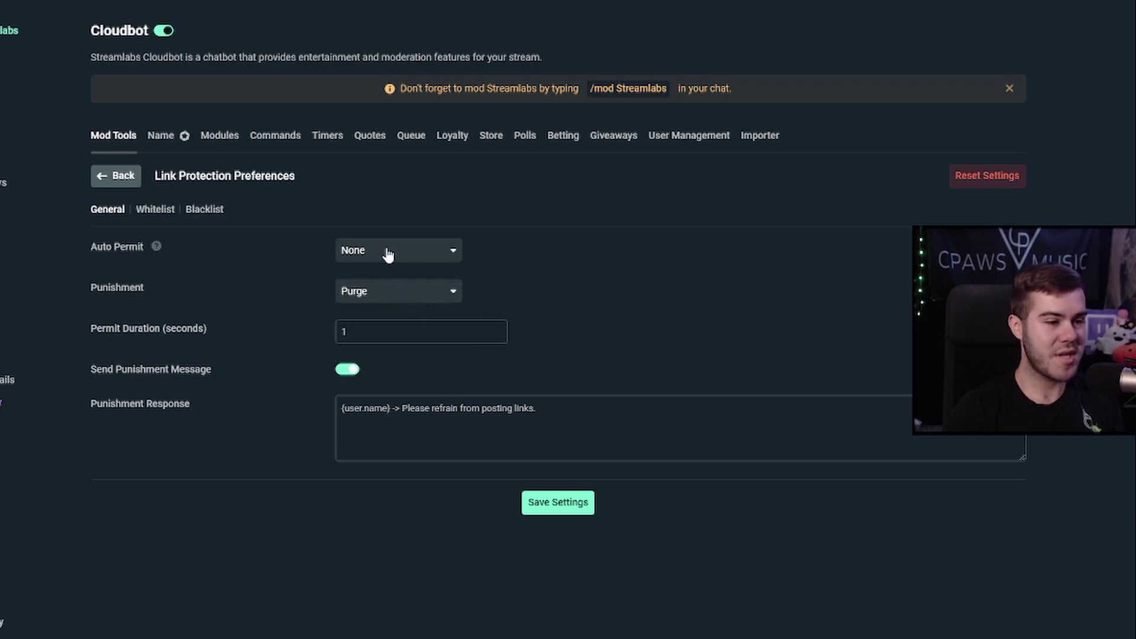
left_click(381, 289)
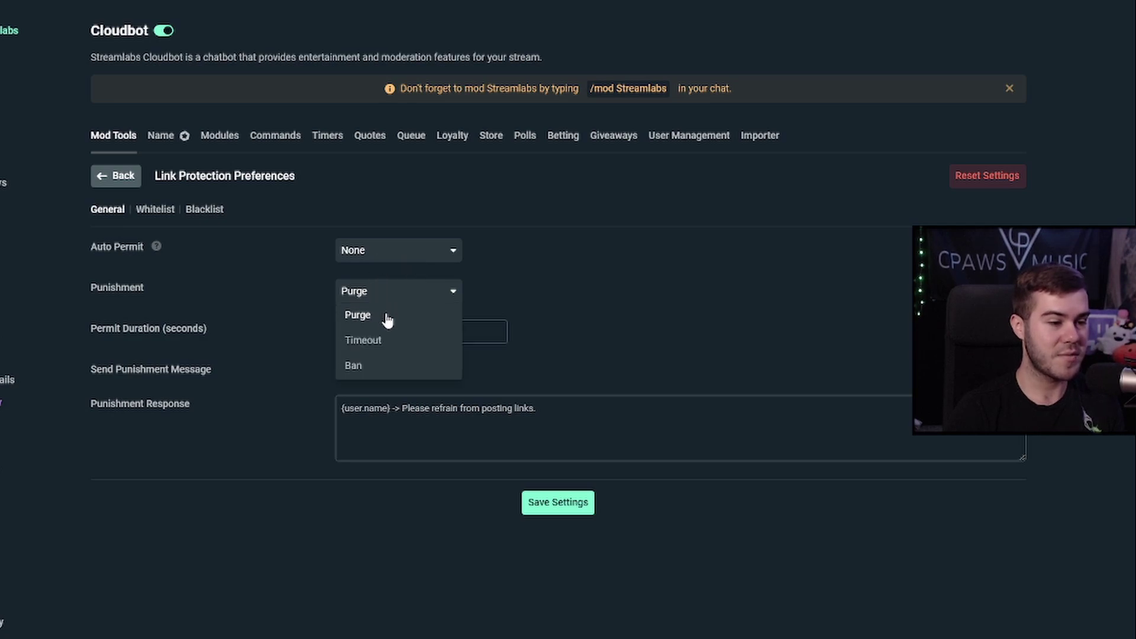
left_click(392, 298)
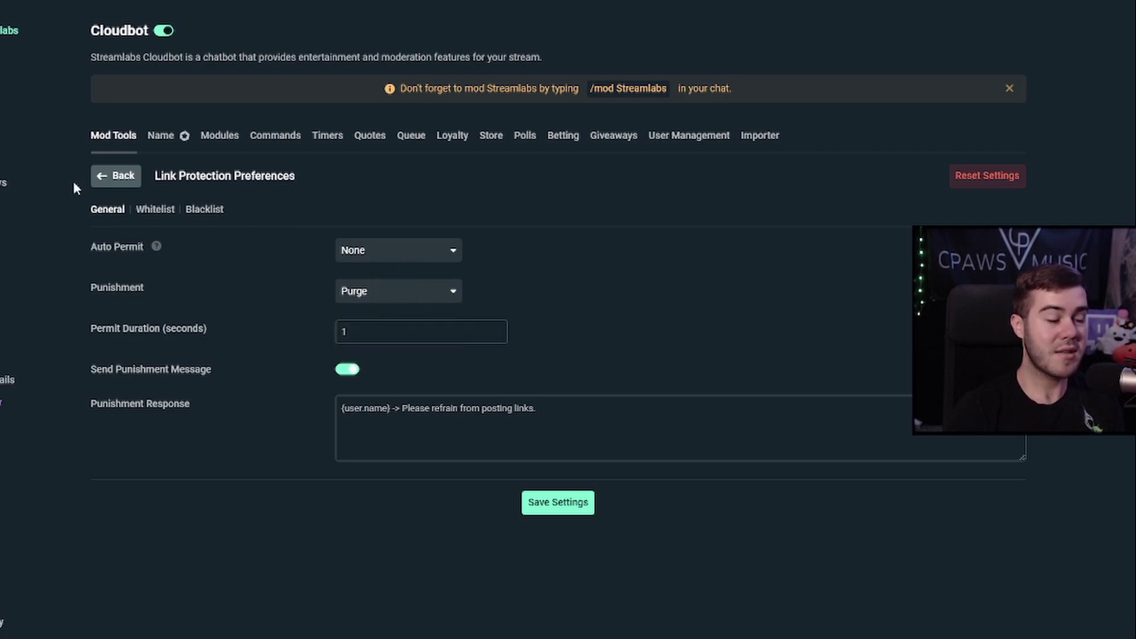
left_click(123, 177)
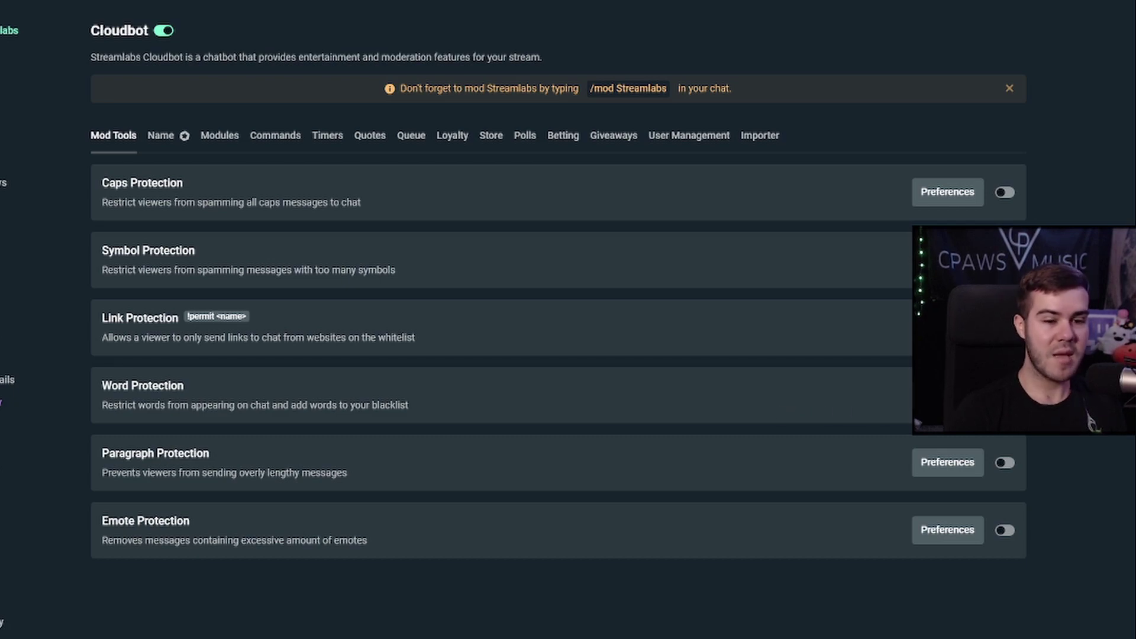
left_click(947, 395)
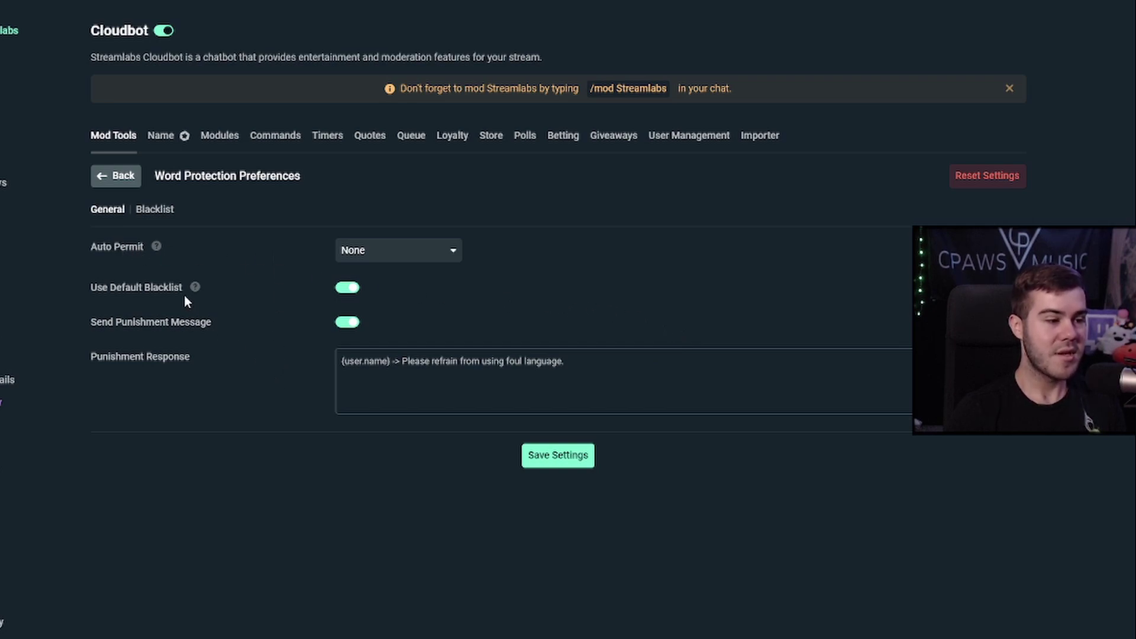
mouse_move(196, 288)
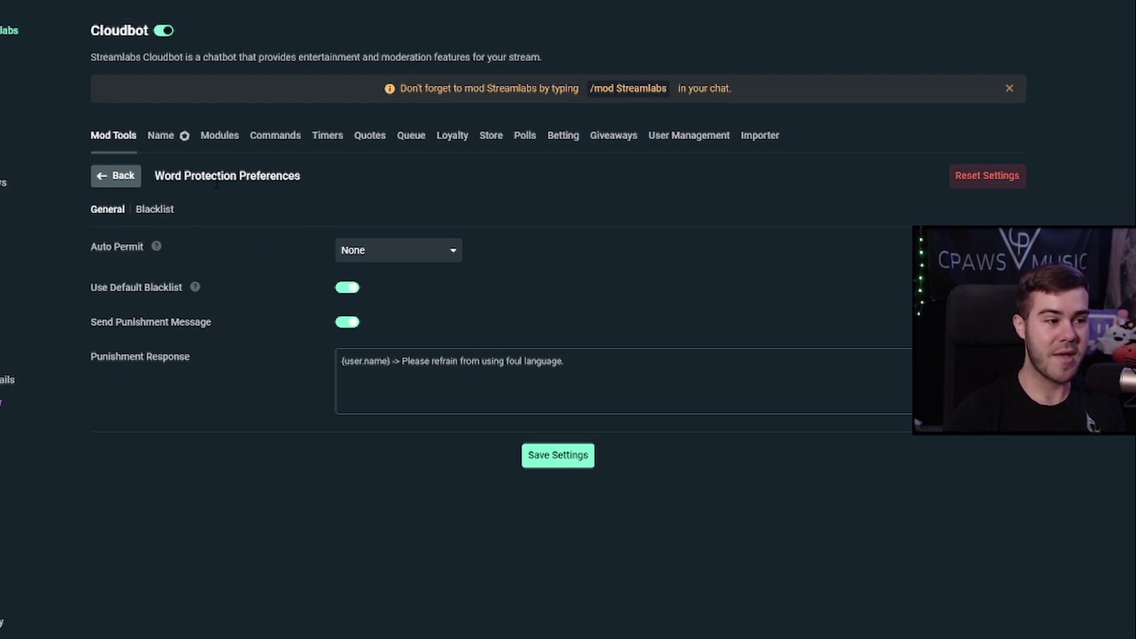
left_click(122, 178)
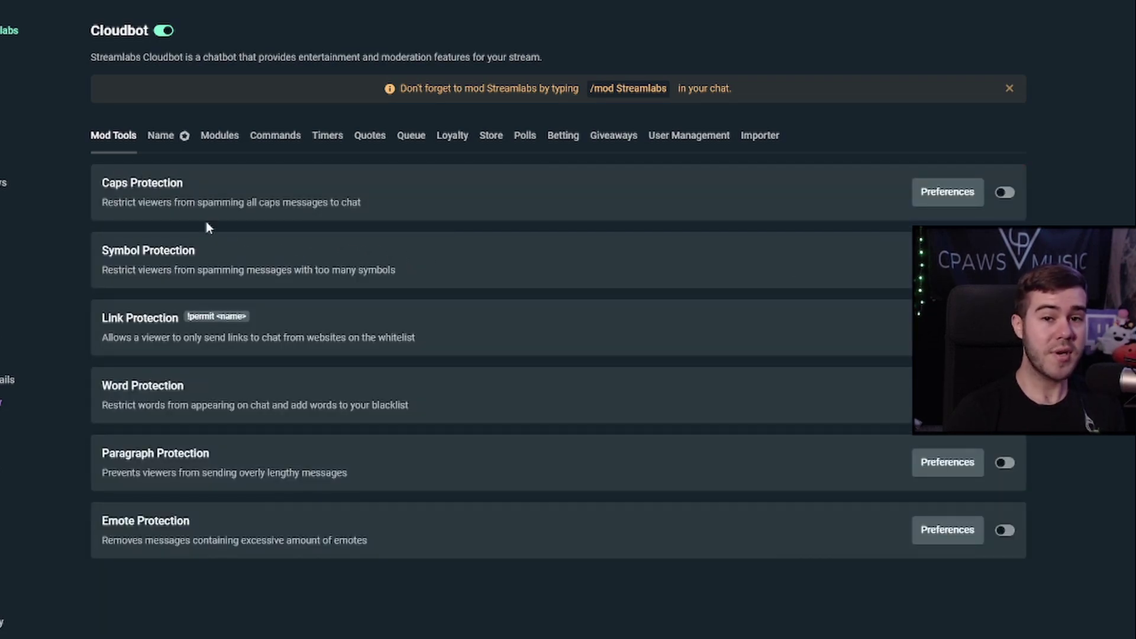
Step: Under Modules, go to Chat Alerts preferences and expand the Donation alert message
left_click(220, 145)
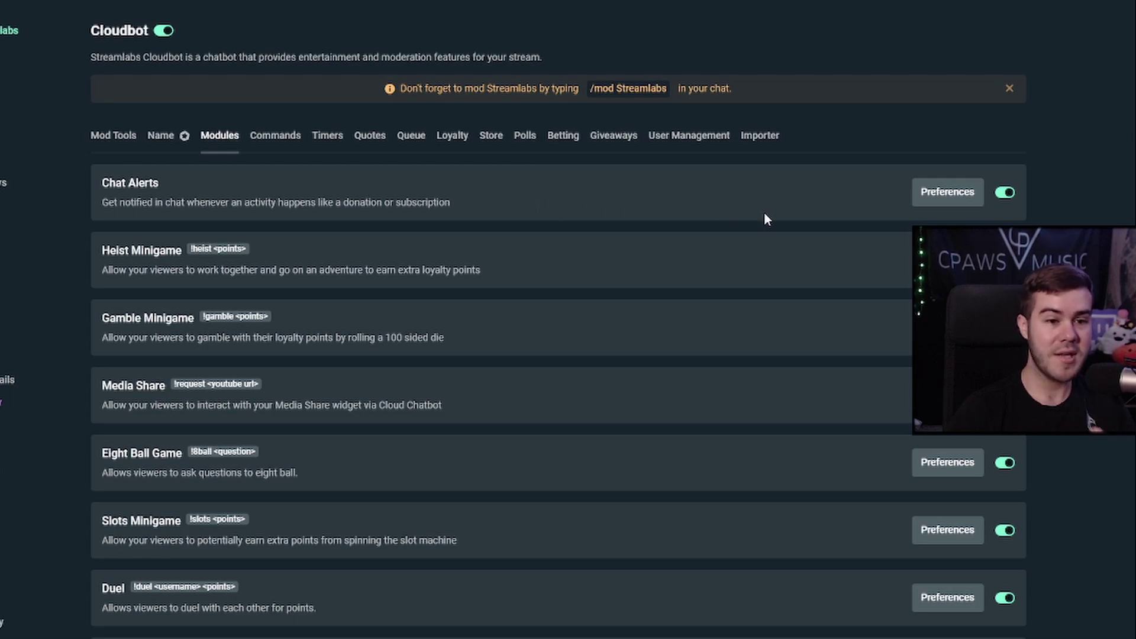
left_click(979, 199)
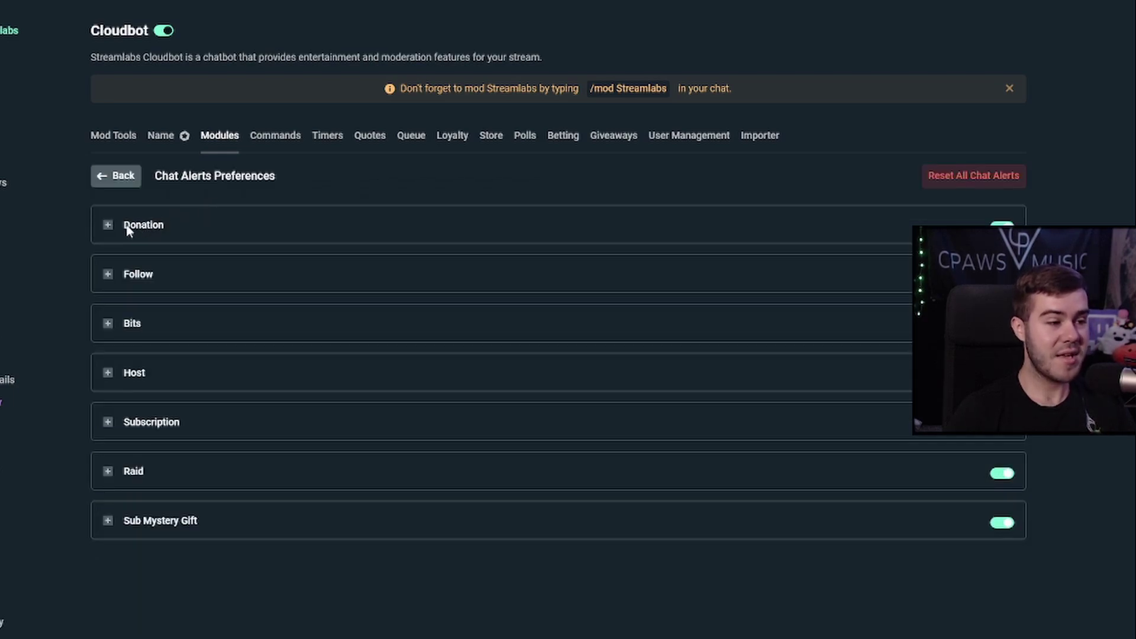
left_click(108, 225)
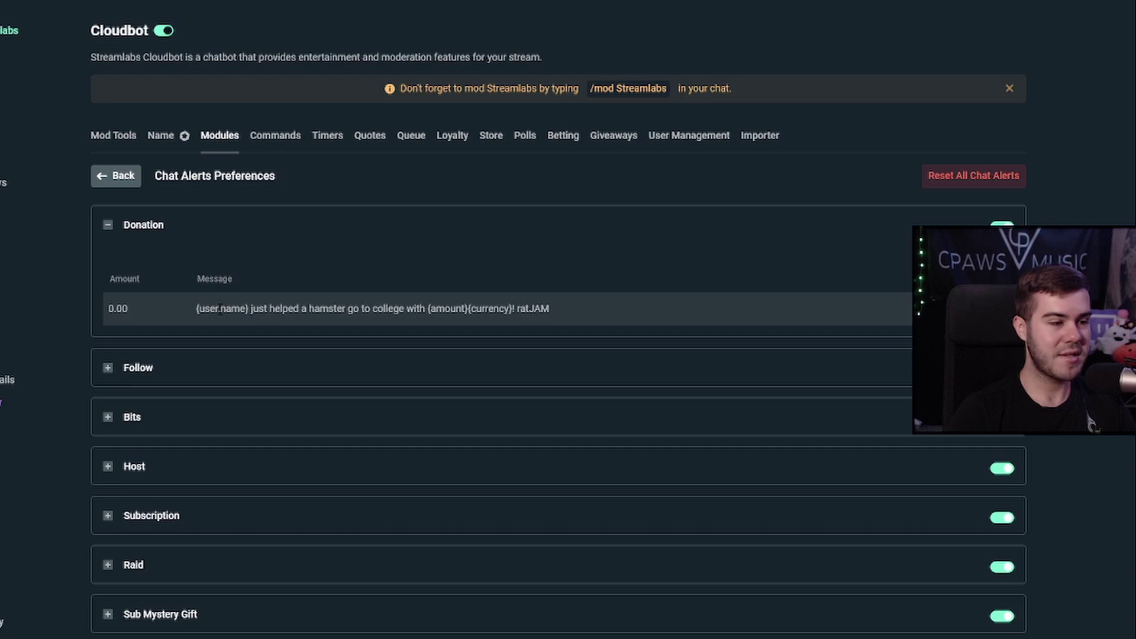